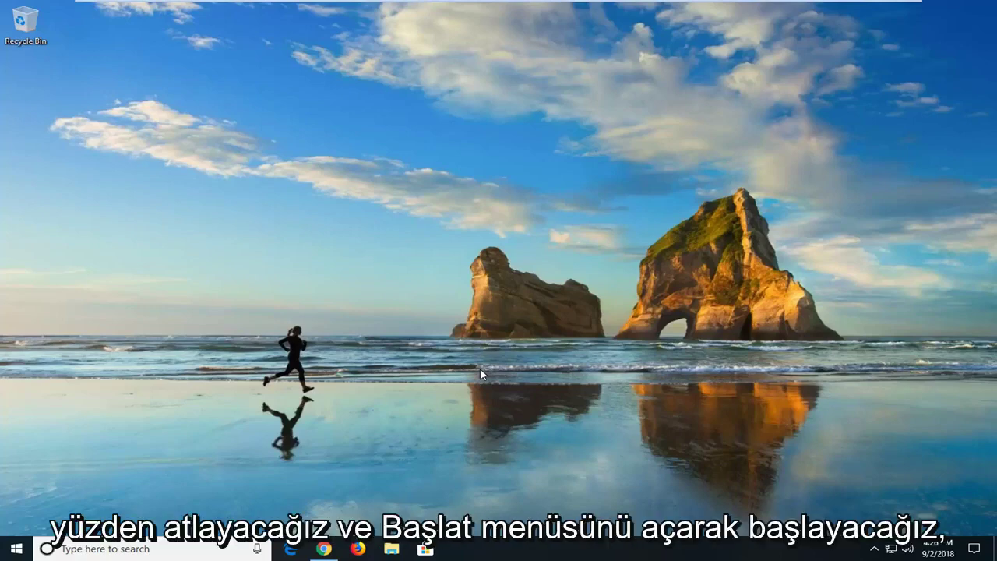
Step: Launch Control Panel from a Start menu search for 'control panel'
{"action": "left_click", "coordinate": [16, 548]}
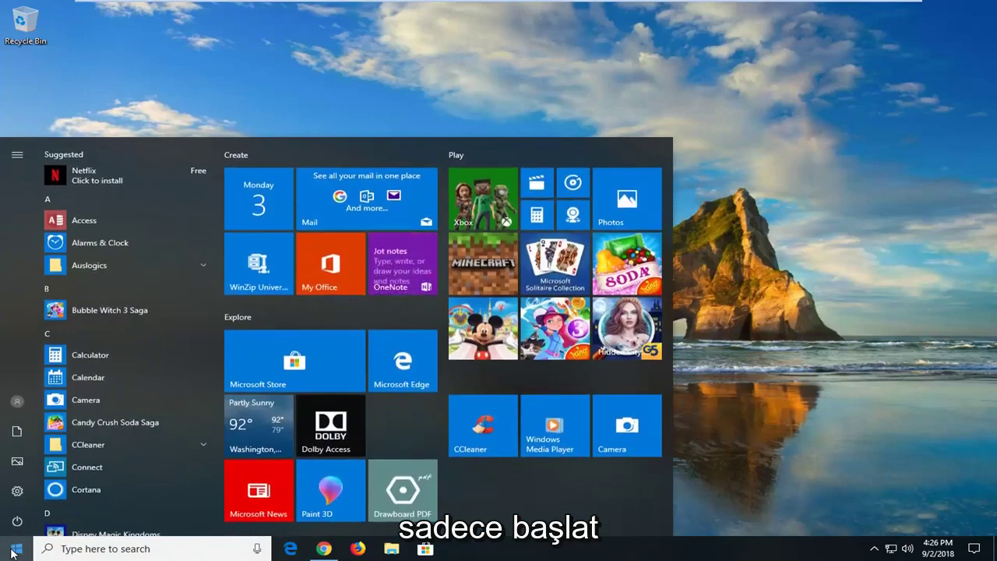
{"action": "type", "text": "con"}
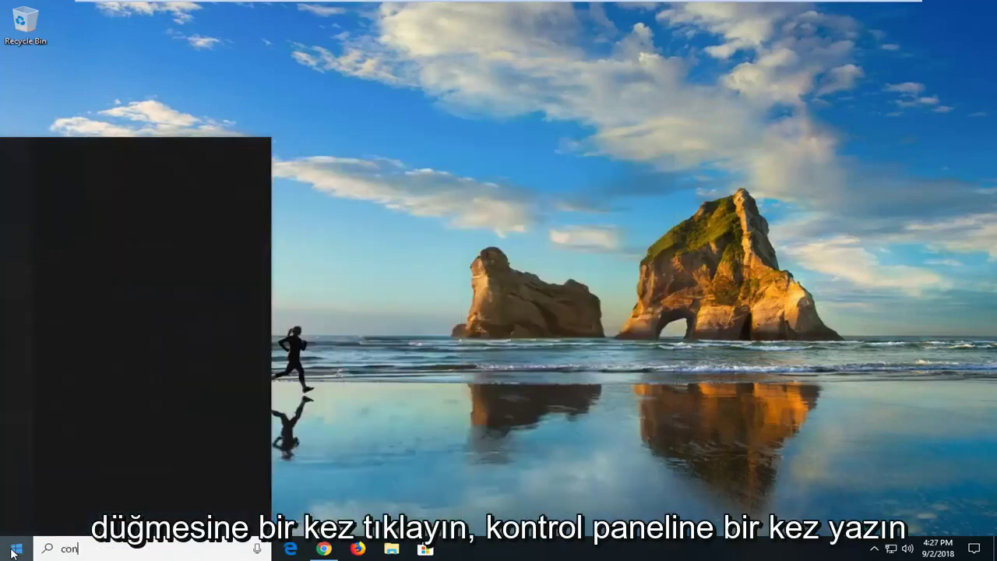
{"action": "type", "text": "trol panel"}
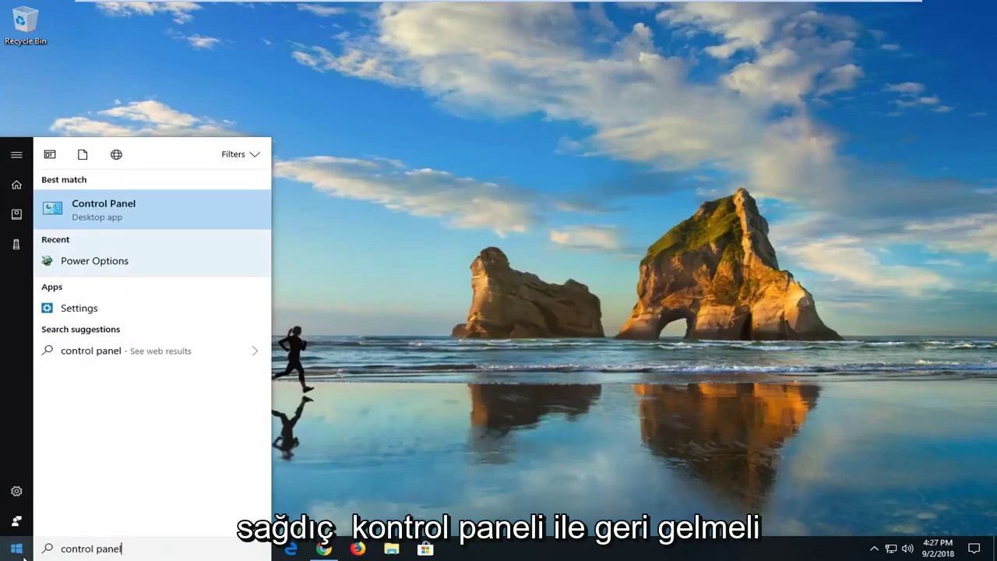
{"action": "left_click", "coordinate": [159, 221]}
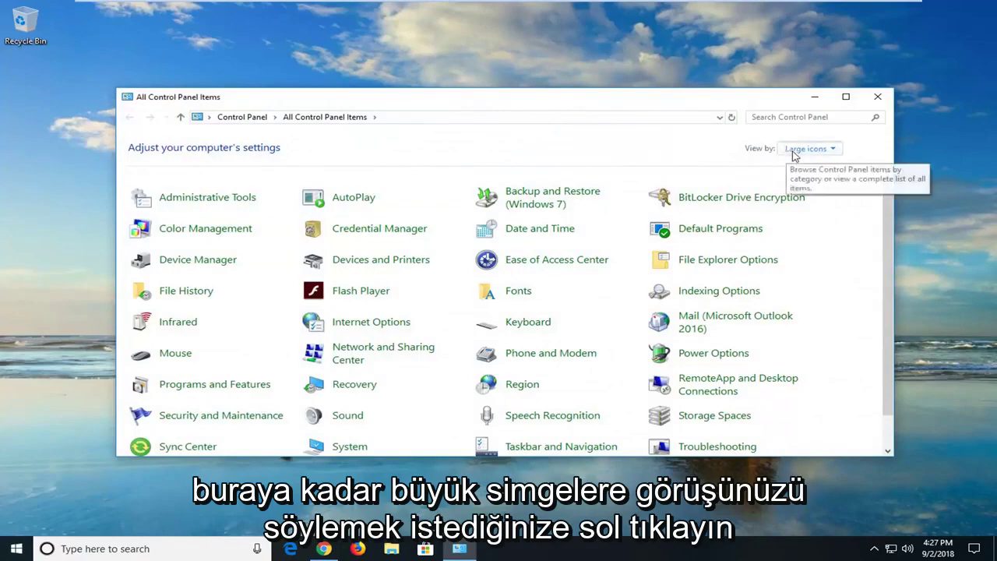
Step: Show Control Panel as large icons and edit the Balanced plan in Power Options
{"action": "left_click", "coordinate": [810, 149]}
{"action": "left_click", "coordinate": [818, 179]}
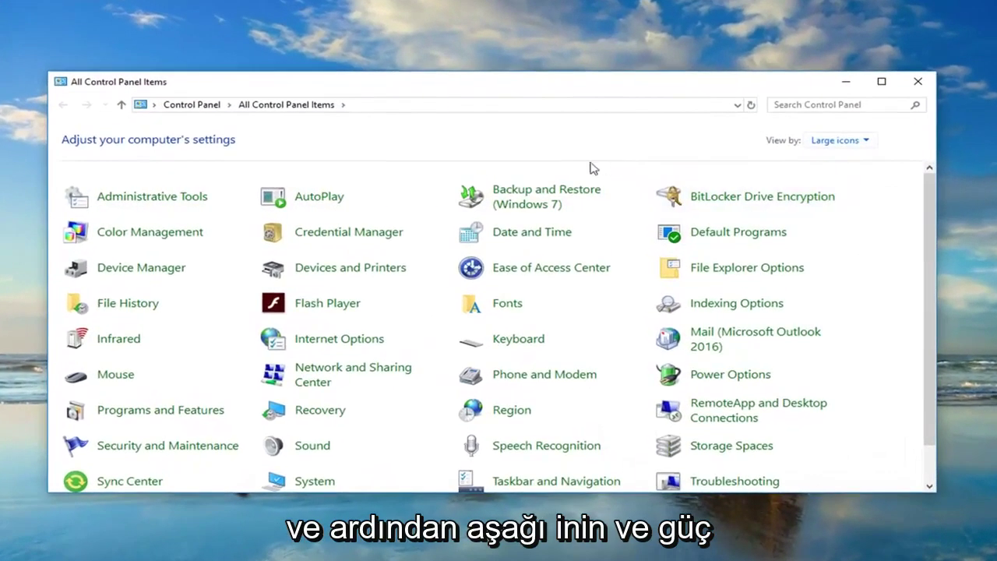
{"action": "left_click", "coordinate": [733, 383]}
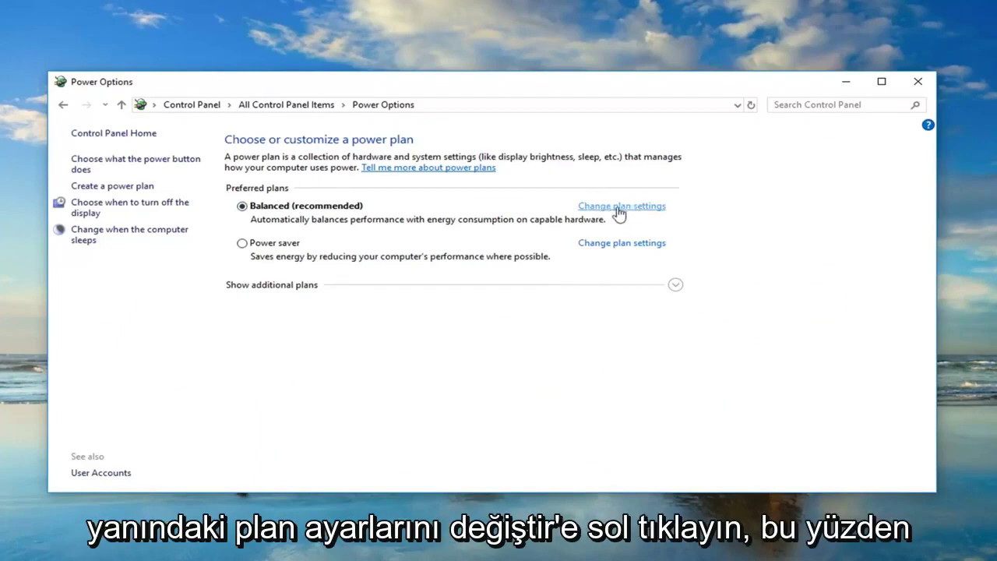
{"action": "left_click", "coordinate": [630, 214]}
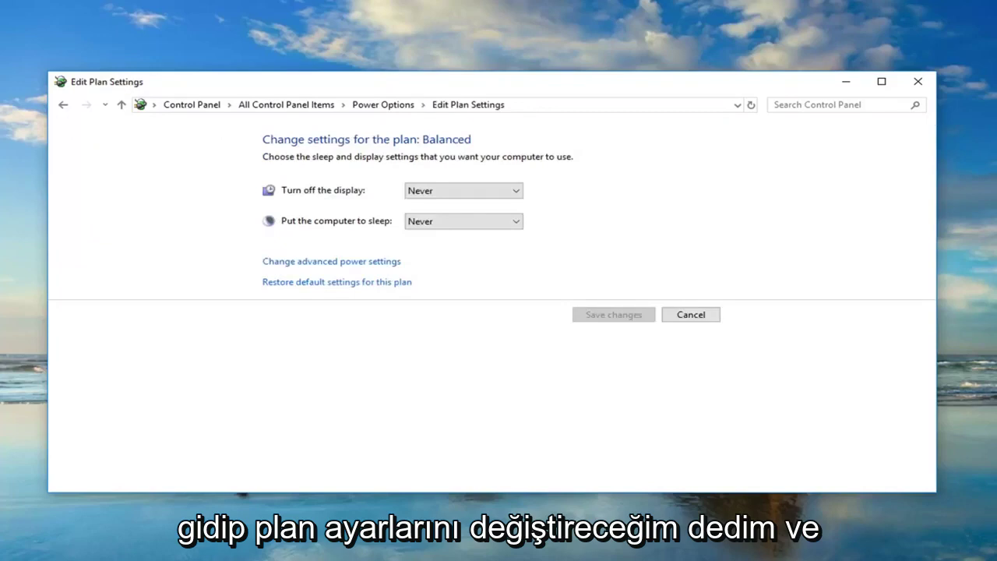
Step: Bring up the Balanced plan's advanced power settings window, centred on screen
{"action": "left_click", "coordinate": [338, 265]}
{"action": "mouse_move", "coordinate": [141, 22]}
{"action": "left_mouse_down"}
{"action": "mouse_move", "coordinate": [535, 107]}
{"action": "mouse_move", "coordinate": [517, 107]}
{"action": "left_mouse_up"}
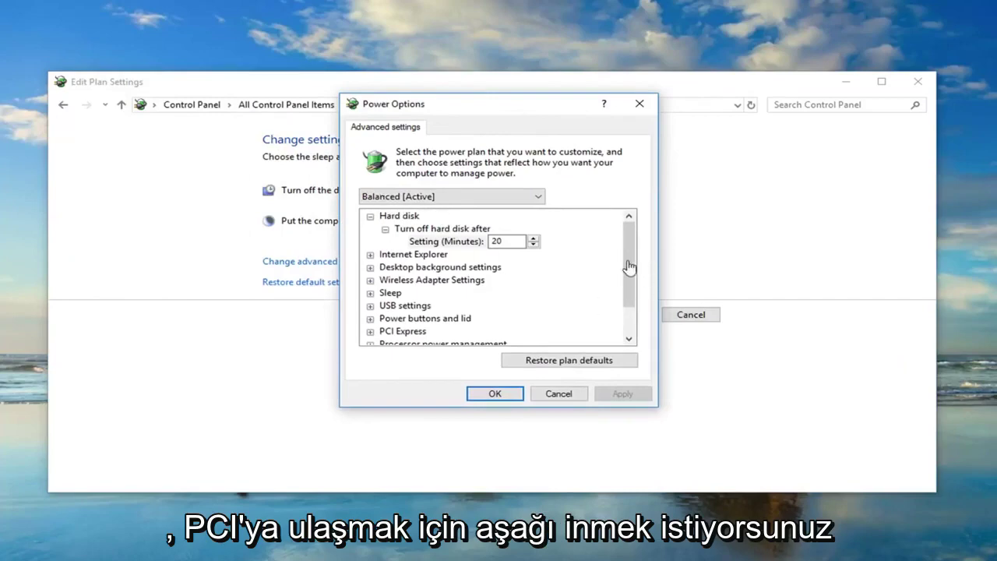
{"action": "left_click_drag", "start_coordinate": [628, 271], "coordinate": [631, 294]}
Step: Set PCI Express Link State Power Management to Off, then apply and confirm with OK
{"action": "left_click", "coordinate": [426, 285]}
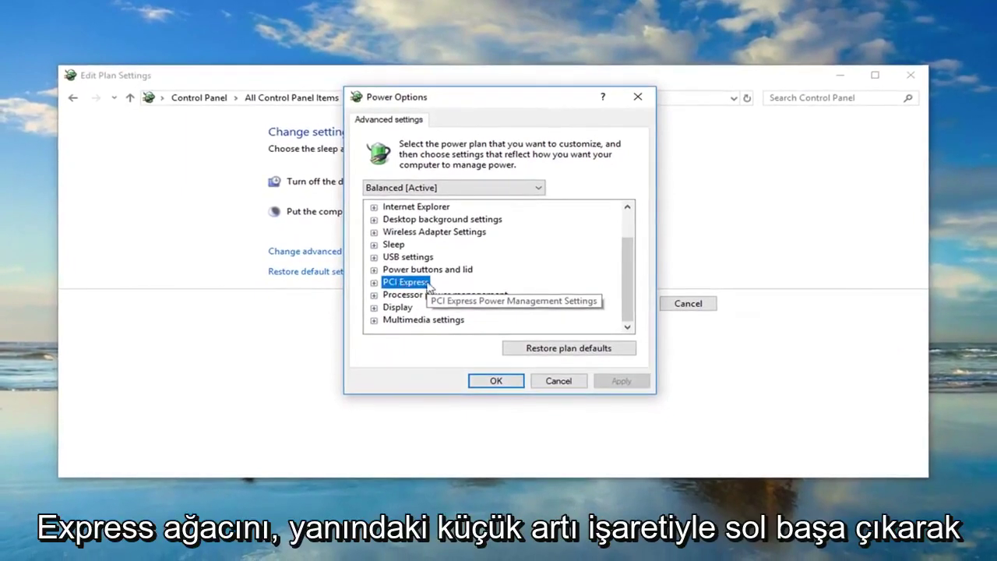
{"action": "left_click", "coordinate": [374, 281]}
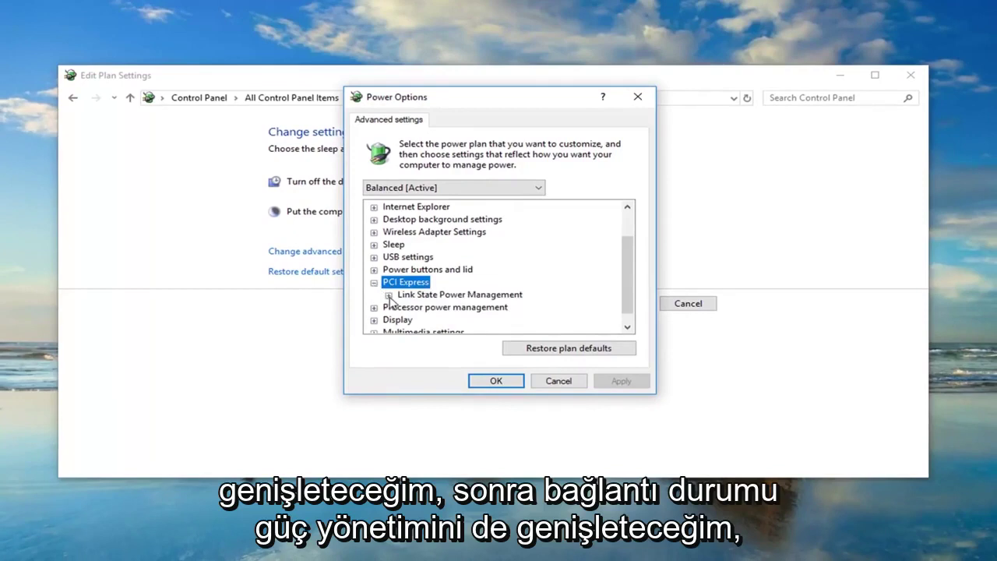
{"action": "left_click", "coordinate": [387, 294]}
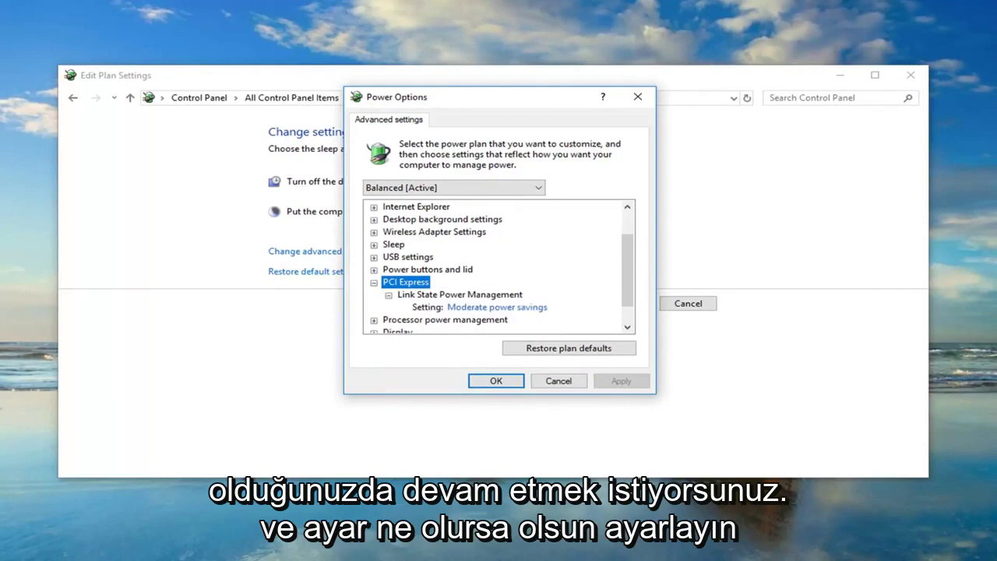
{"action": "left_click", "coordinate": [479, 309]}
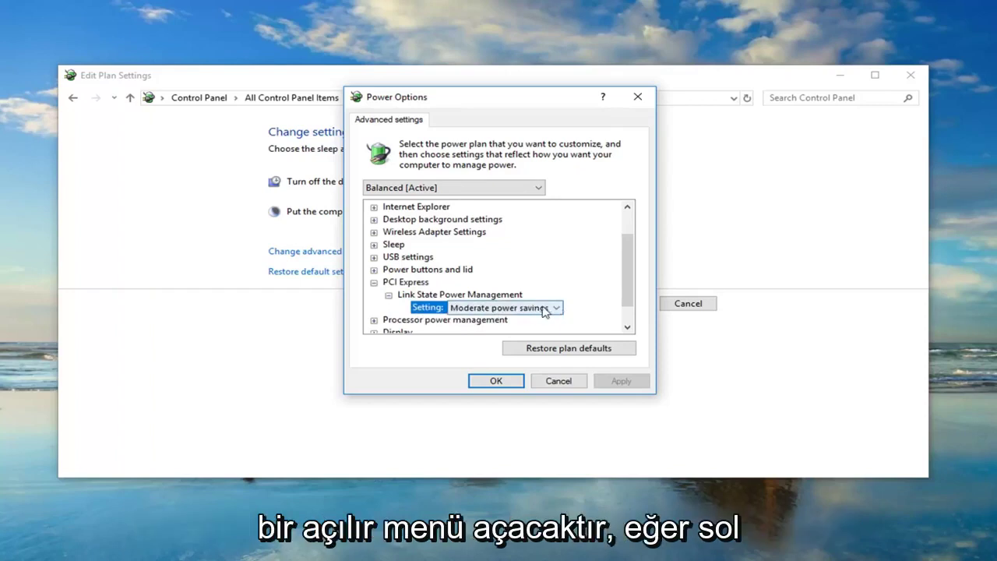
{"action": "left_click", "coordinate": [508, 308]}
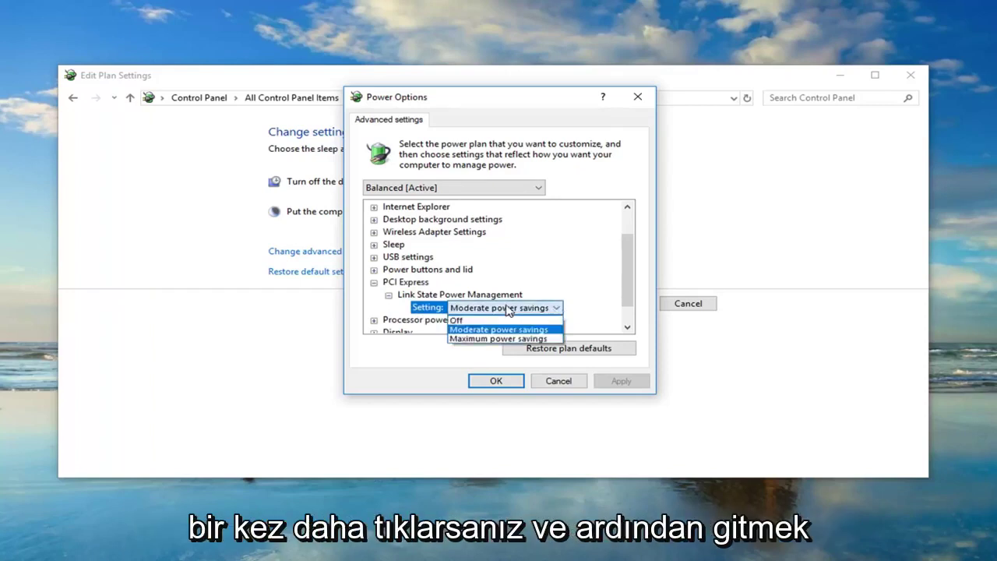
{"action": "left_click", "coordinate": [462, 320]}
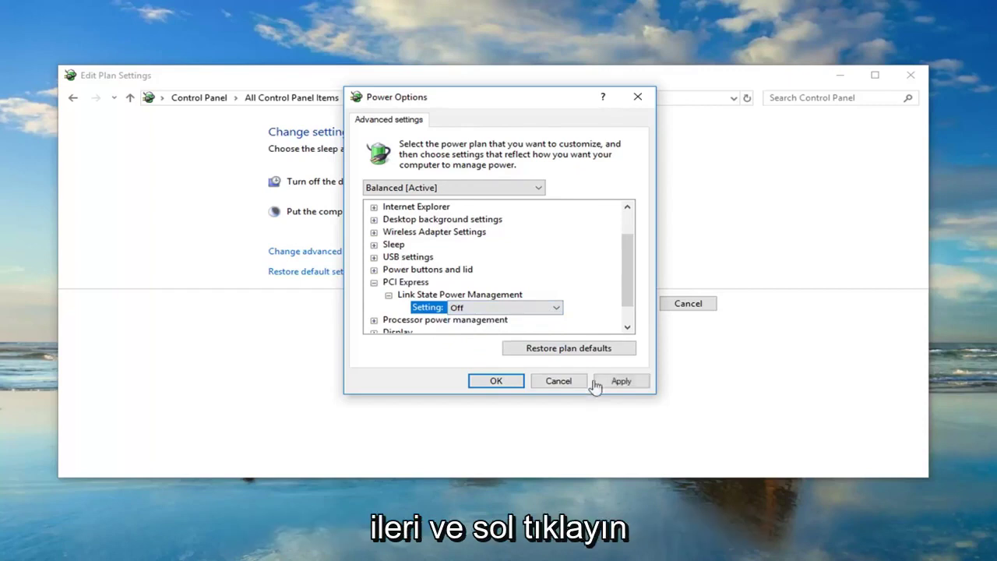
{"action": "left_click", "coordinate": [621, 381]}
{"action": "left_click", "coordinate": [499, 381]}
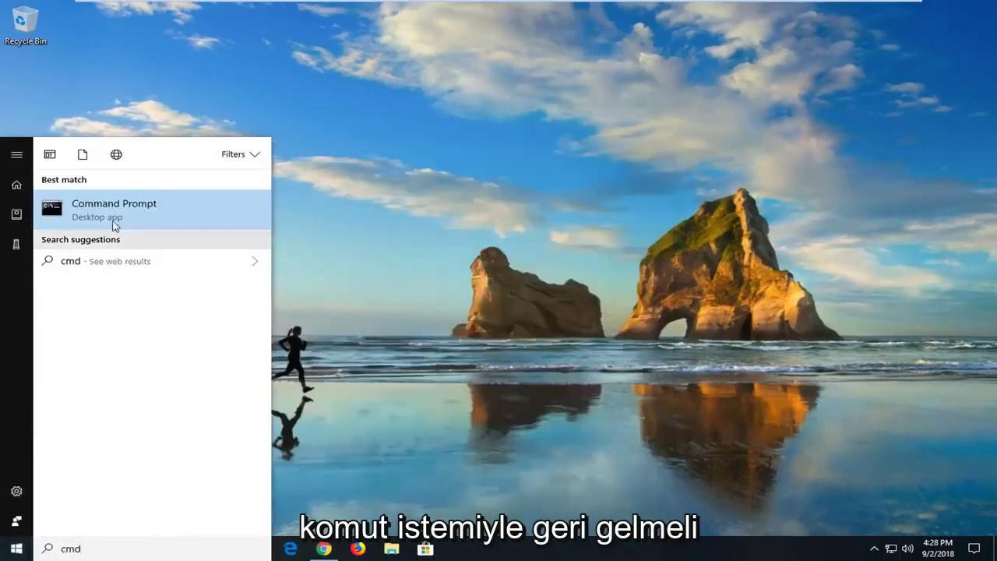
Step: Run the Command Prompt search result as administrator and accept the UAC prompt
{"action": "right_click", "coordinate": [109, 213]}
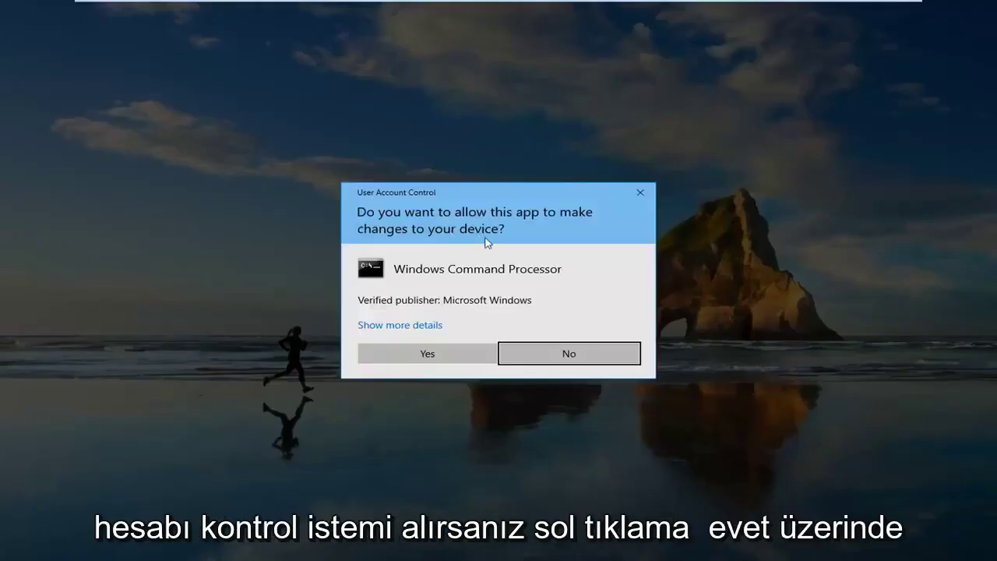
{"action": "left_click", "coordinate": [421, 354]}
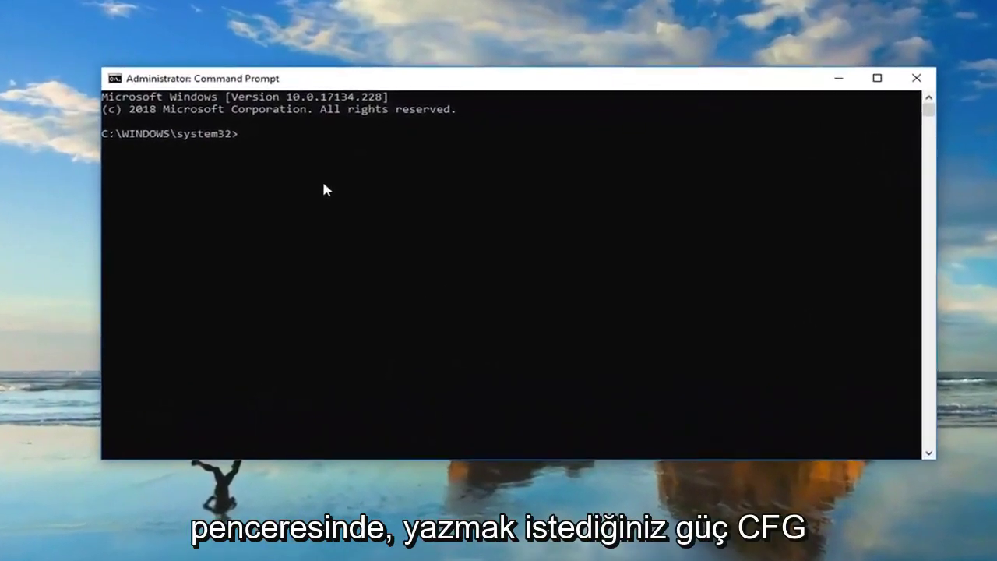
Step: Run 'powercfg -h off' in the administrator Command Prompt to disable hibernation
{"action": "type", "text": "pow"}
{"action": "type", "text": "erc"}
{"action": "type", "text": "fg"}
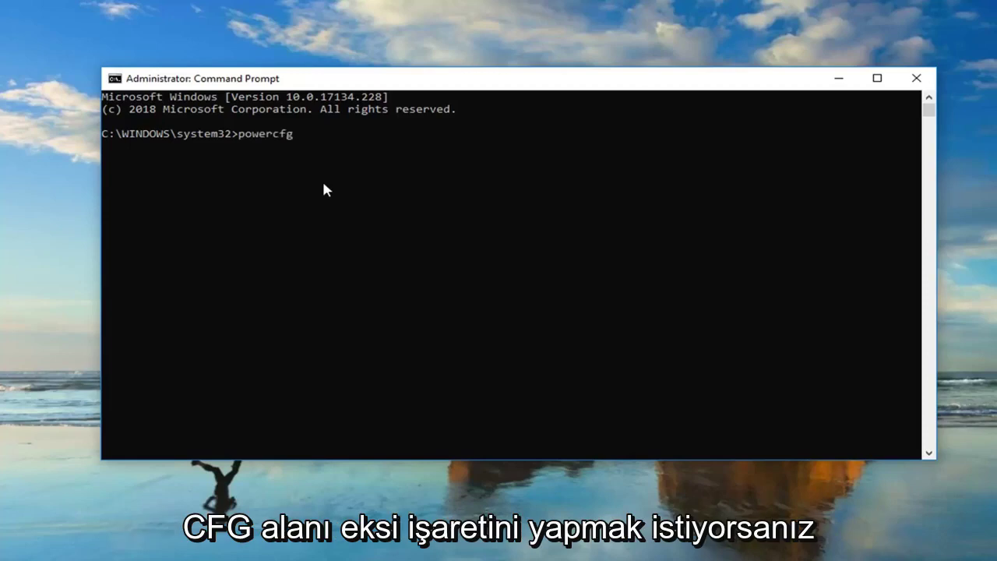
{"action": "type", "text": " -"}
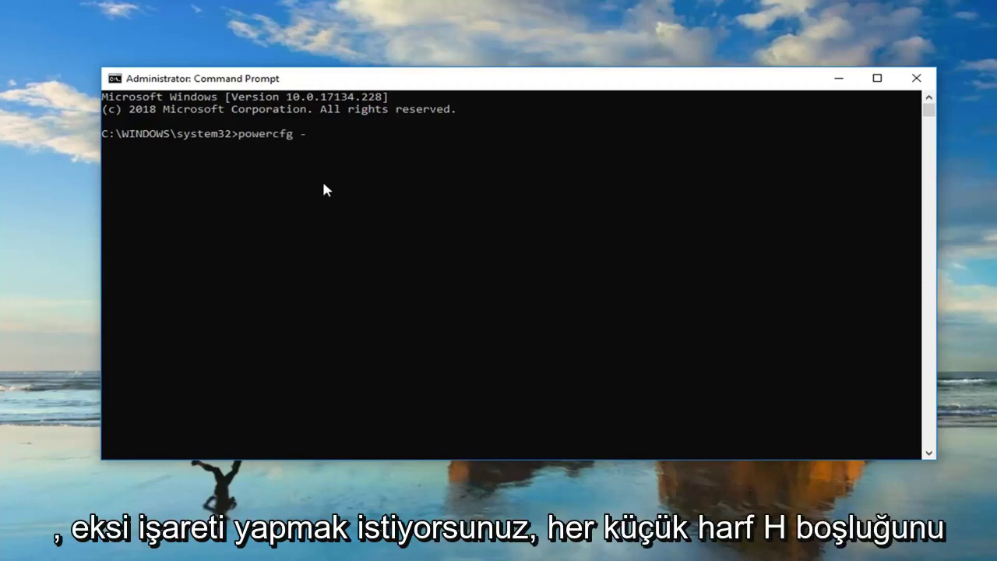
{"action": "type", "text": "h"}
{"action": "type", "text": " off"}
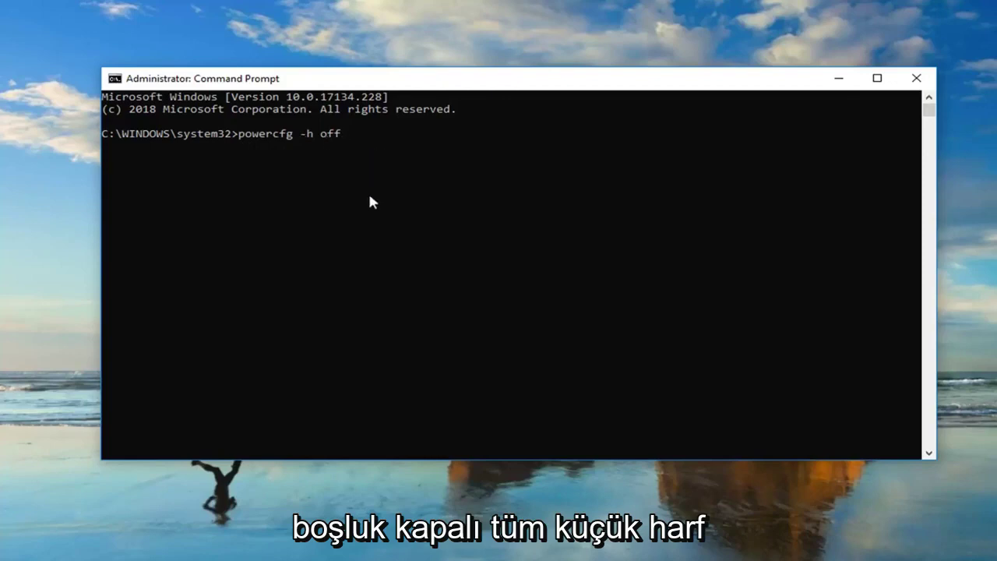
{"action": "key", "text": "Return"}
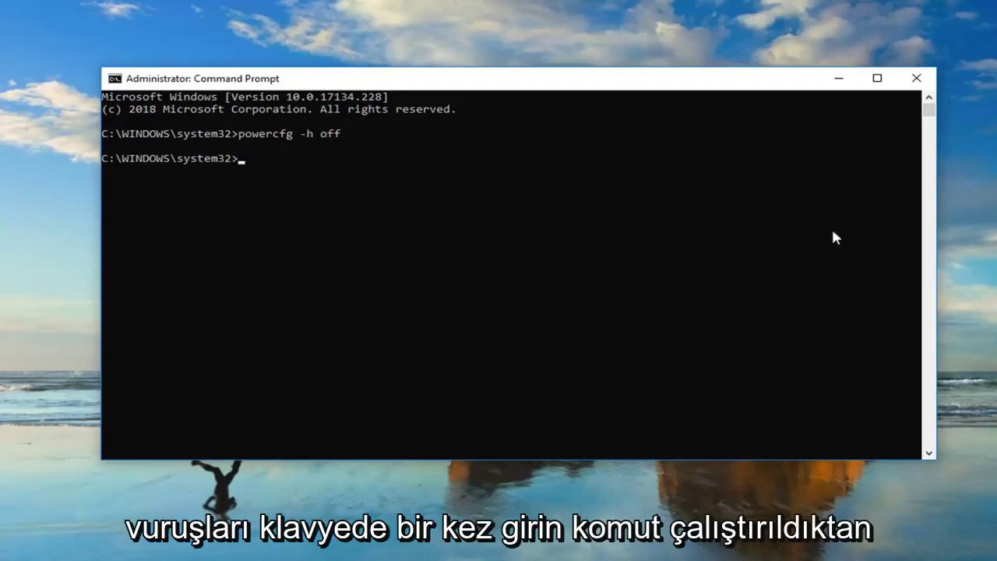